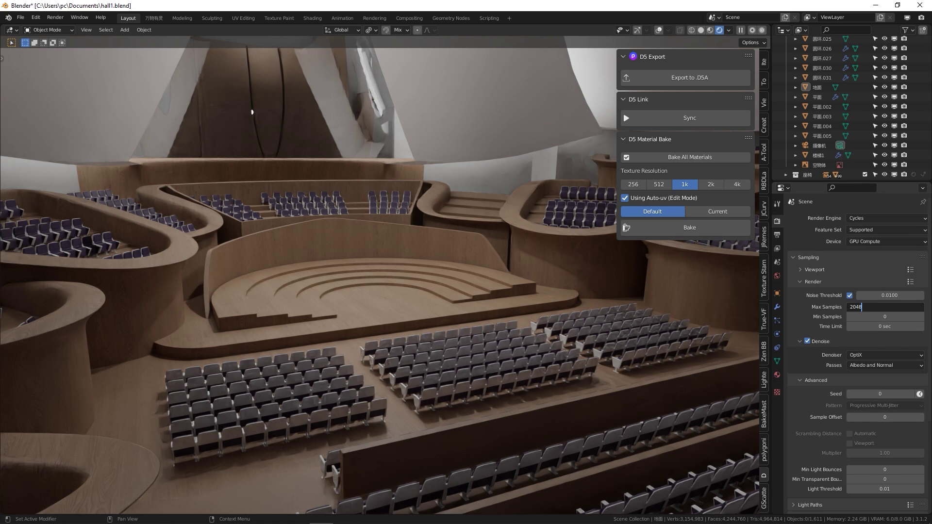
# View the concert hall through the scene camera and begin dollying that camera along its local Z axis.
pyautogui.press('KP_0')
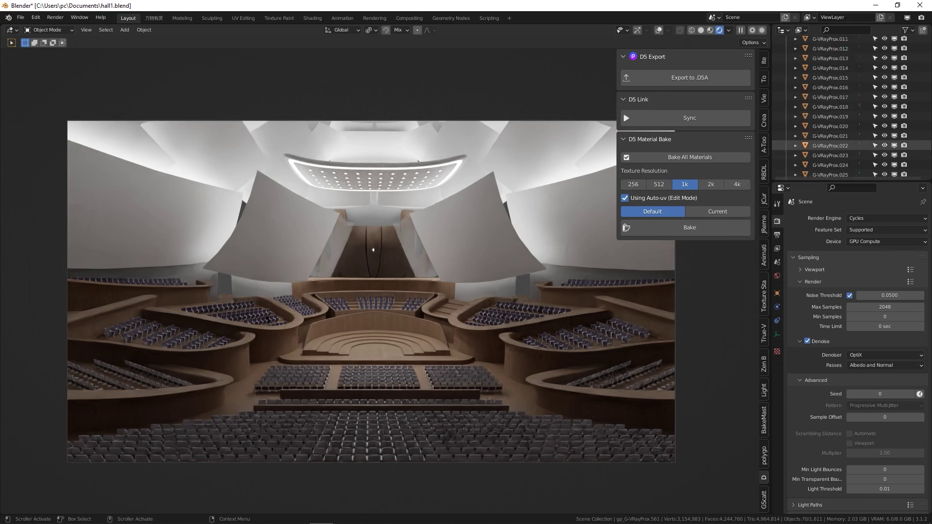
pyautogui.scroll(-10, 850, 107)
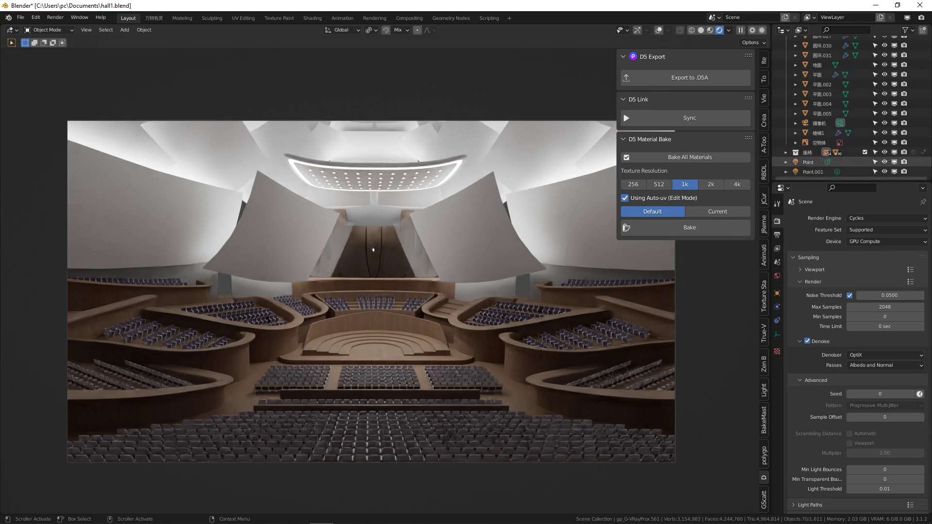
pyautogui.click(820, 123)
pyautogui.press('g')
pyautogui.press('z')
pyautogui.press('z')
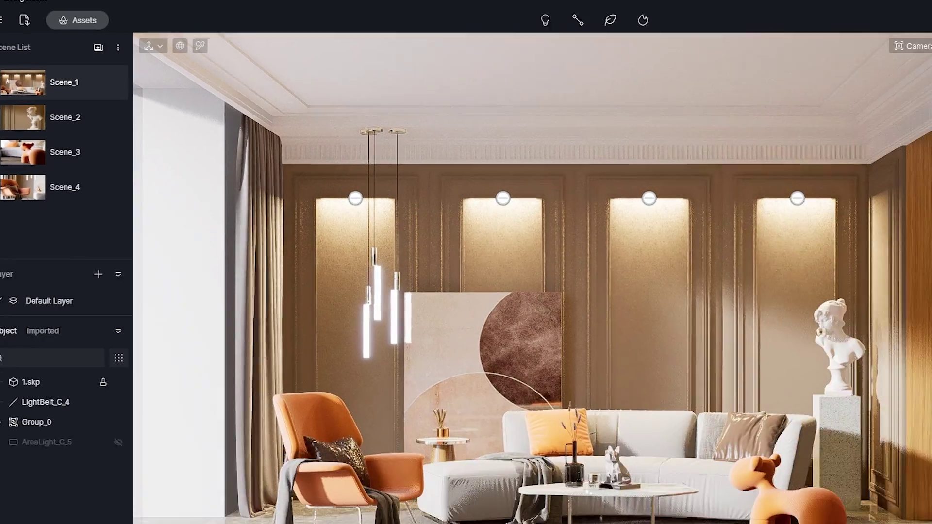
# Switch the living-room sky light from Geo and Sky to HDRI, then preview Scene_2 and Scene_3.
pyautogui.click(883, 86)
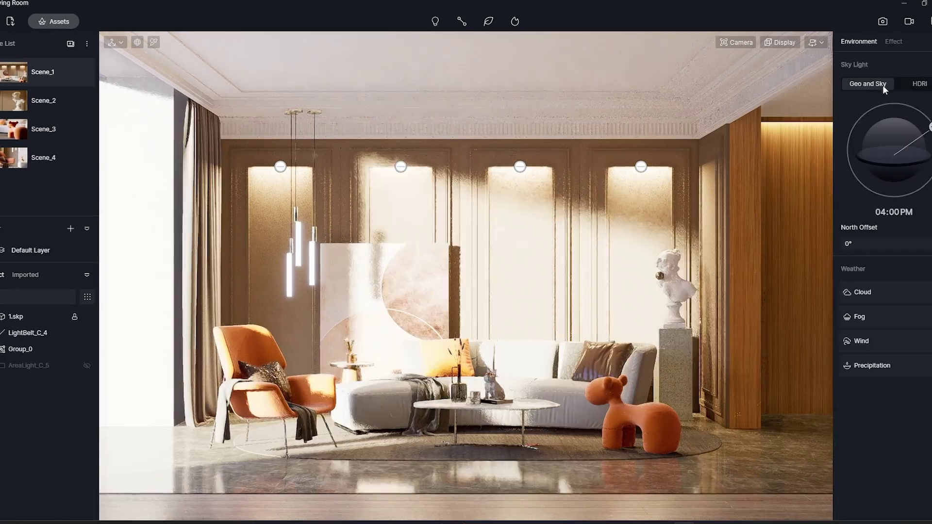
pyautogui.click(919, 84)
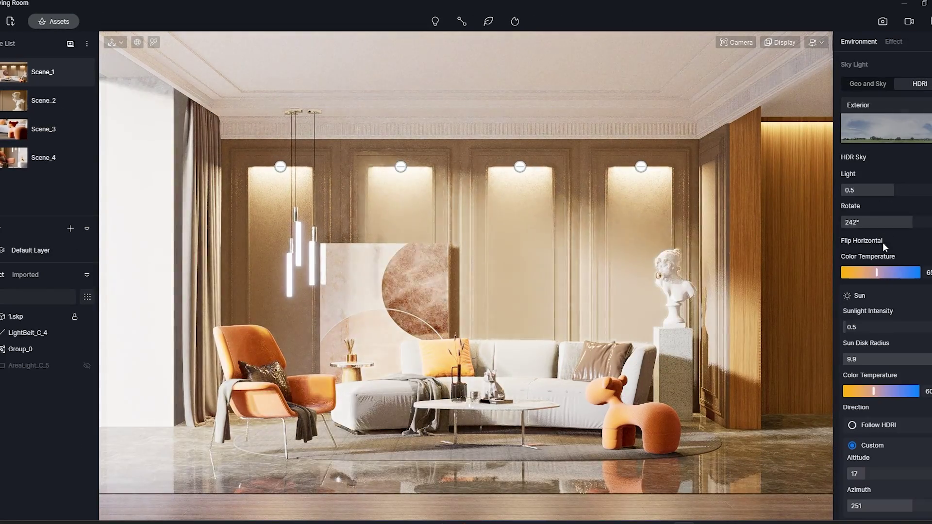
pyautogui.scroll(-3, 882, 243)
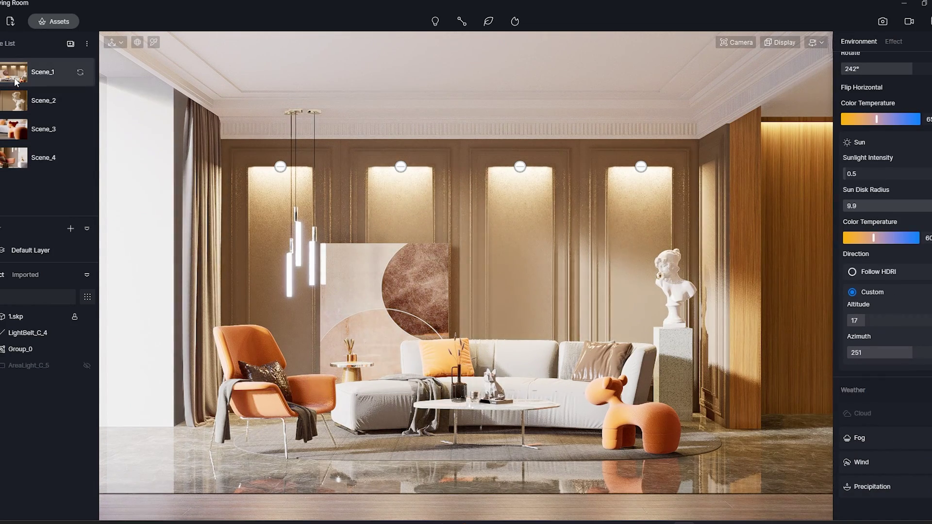
pyautogui.click(20, 101)
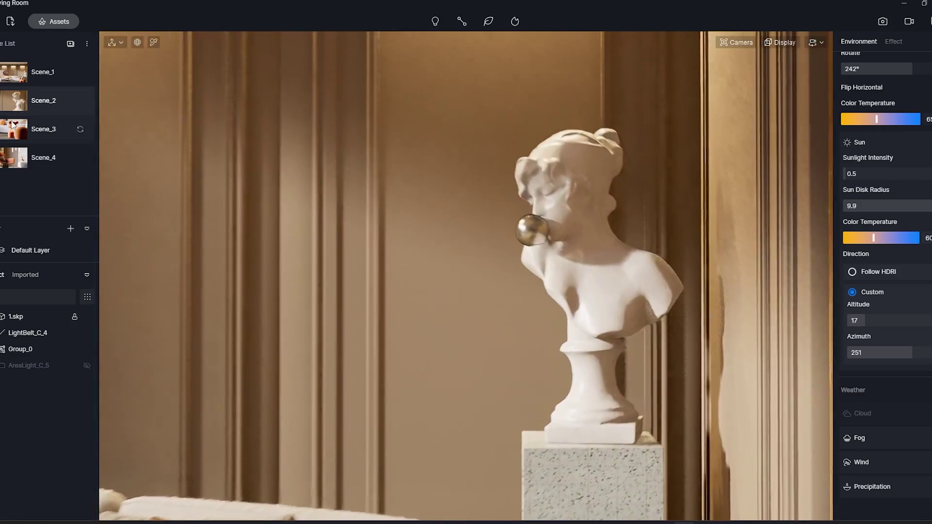
pyautogui.click(12, 124)
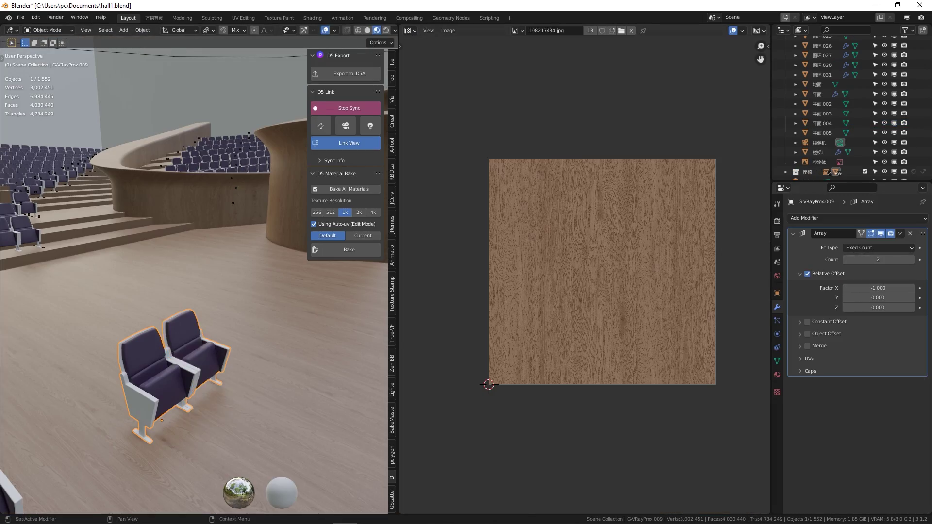
# Widen the 3D view, set Array.001 Relative Offset Y to -1.600, and finish the balcony UV unwrap.
pyautogui.moveTo(398, 282); pyautogui.dragTo(539, 282)
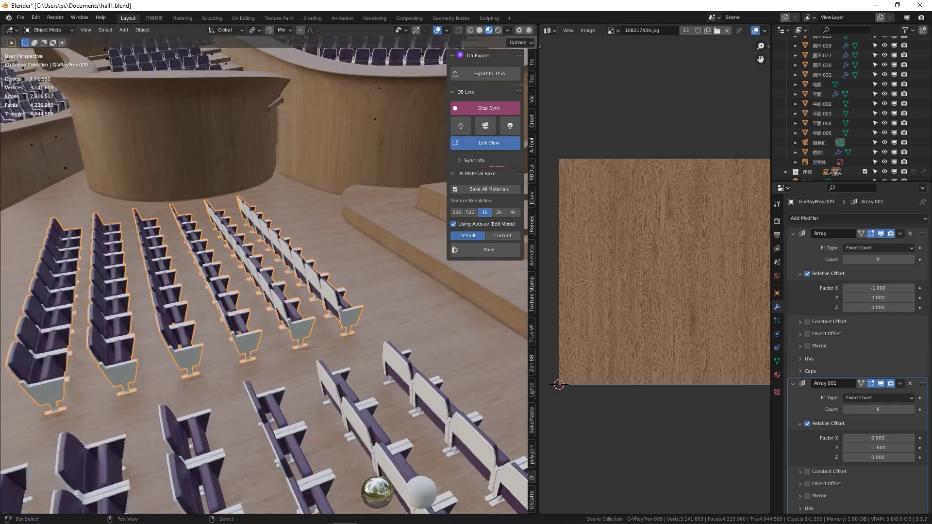
pyautogui.moveTo(877, 447); pyautogui.dragTo(878, 448)
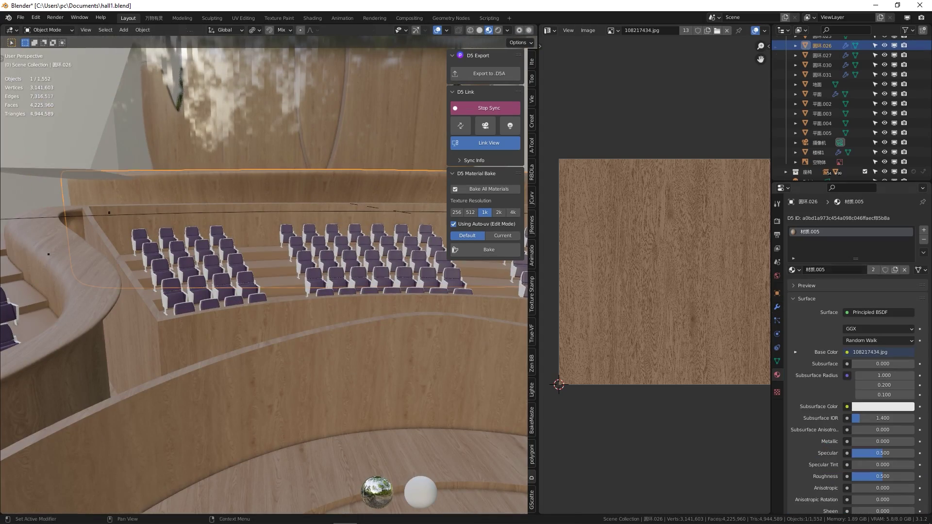
pyautogui.press('Tab')
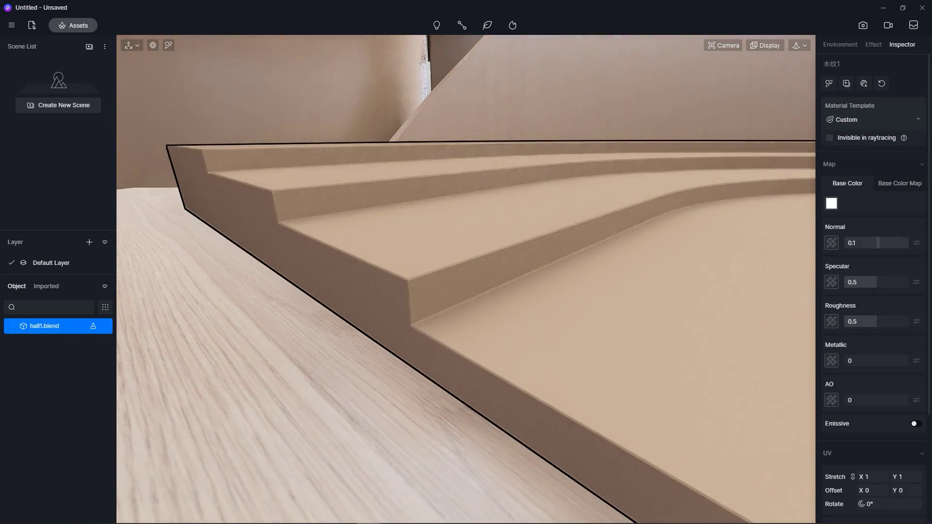
# Give the stage-step wood a Base Color Map and scroll to the D5 Converters downloads.
pyautogui.scroll(-1, 874, 291)
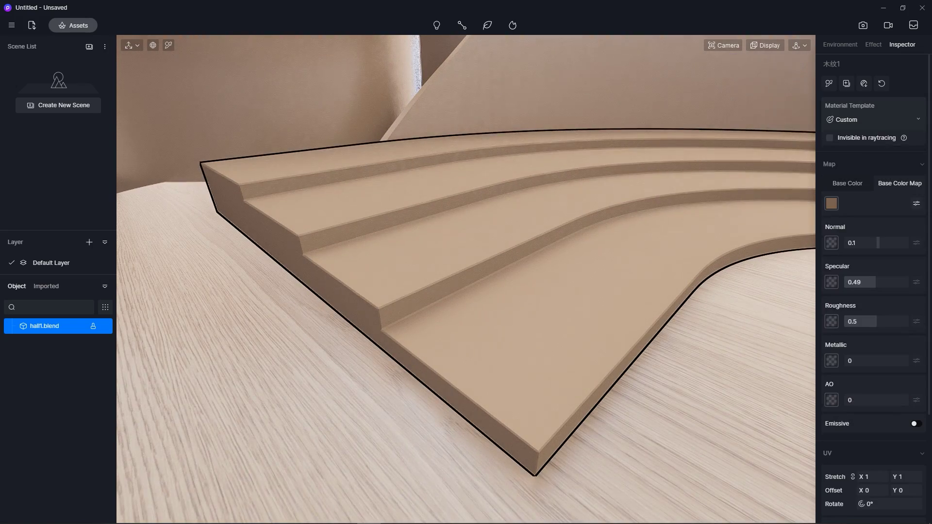
pyautogui.scroll(1, 874, 291)
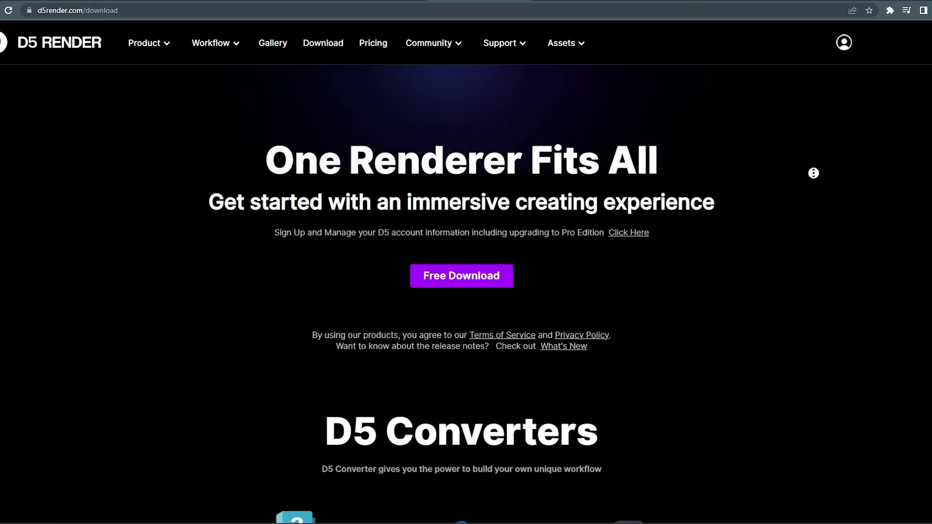
pyautogui.scroll(-2, 813, 173)
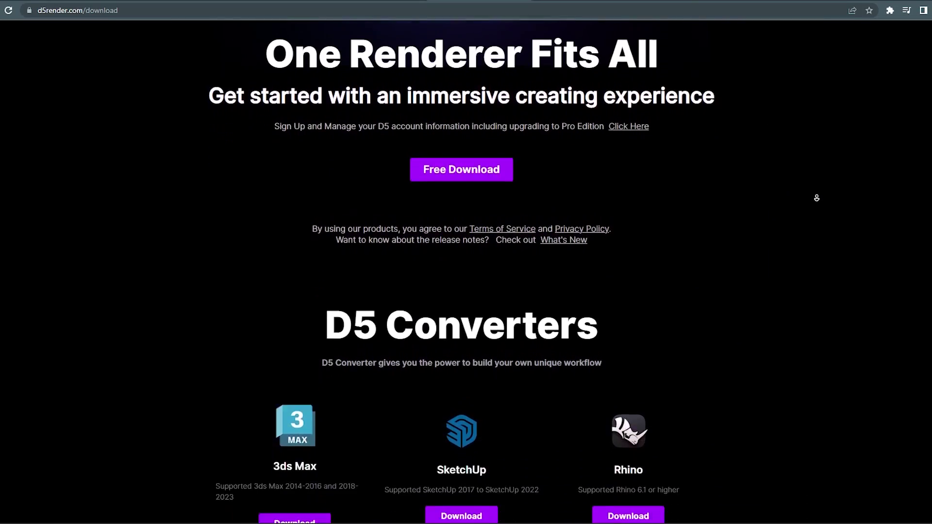
pyautogui.scroll(-2, 816, 198)
pyautogui.scroll(-1, 816, 198)
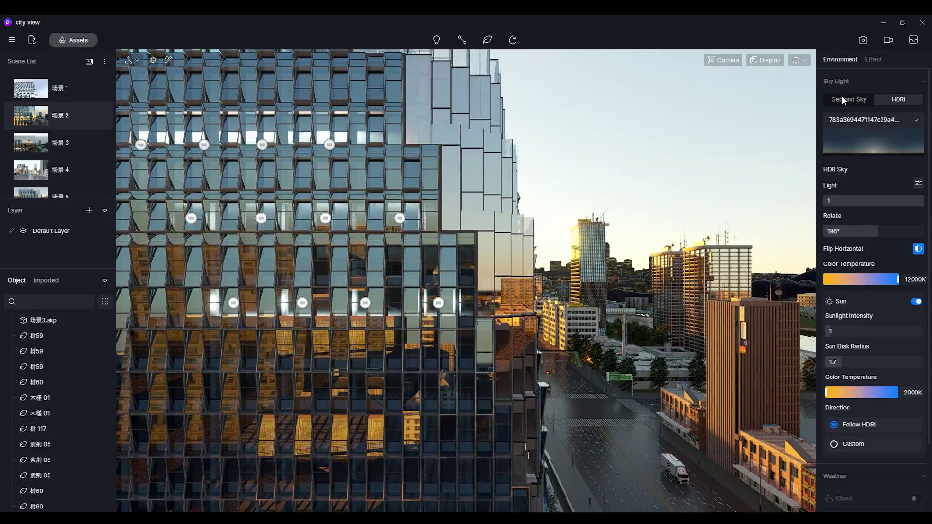
# Try Geo and Sky lighting with a later sun and clouds on, then return to the HDRI sky.
pyautogui.click(843, 99)
pyautogui.moveTo(906, 138); pyautogui.dragTo(915, 158)
pyautogui.click(916, 298)
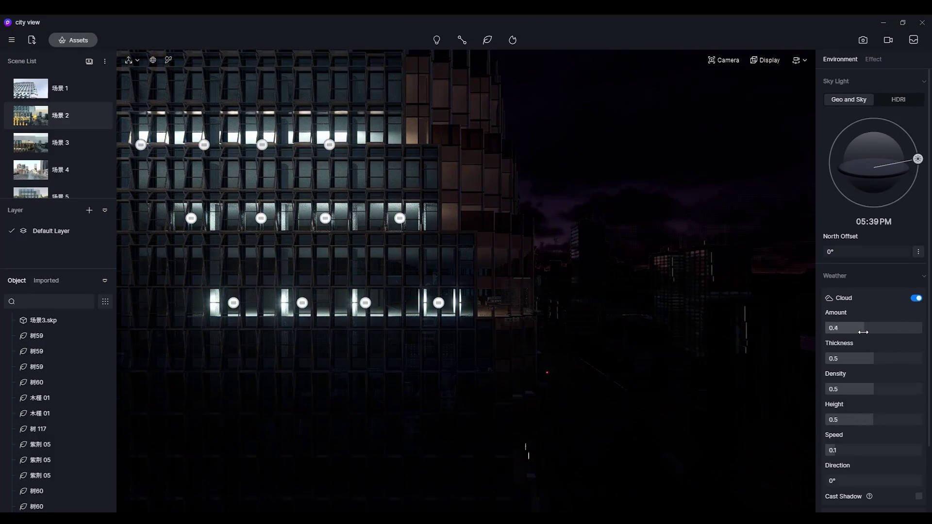
pyautogui.click(903, 102)
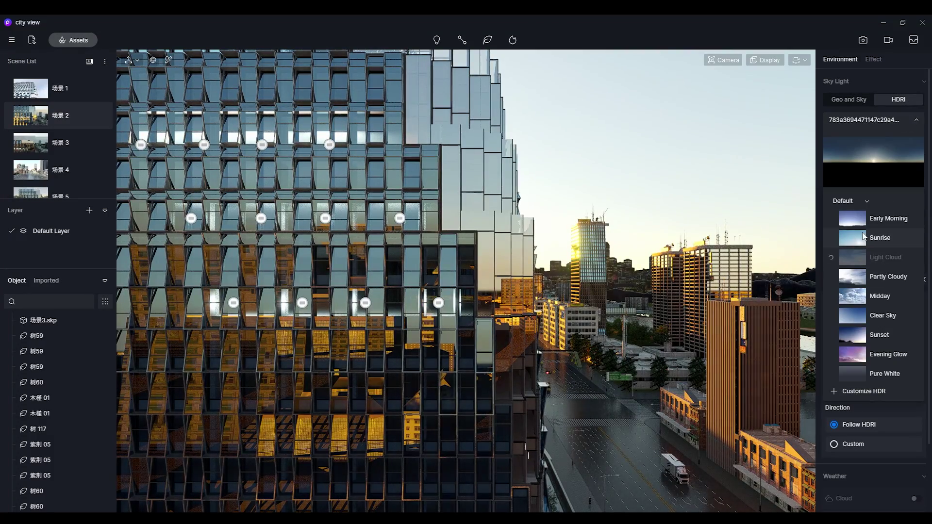
pyautogui.scroll(2, 861, 236)
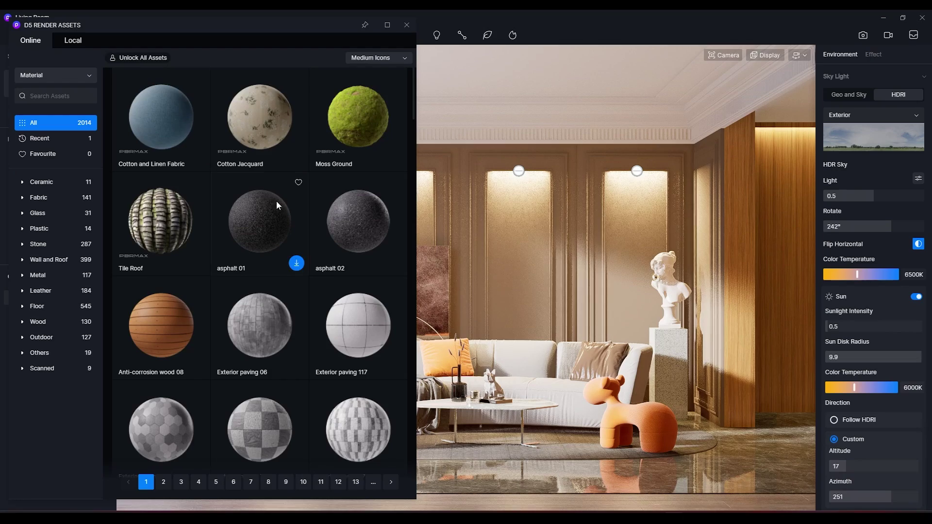
# Reopen the asset library and browse the Model, Material and Particle asset types, ending on Models.
pyautogui.scroll(-10, 276, 201)
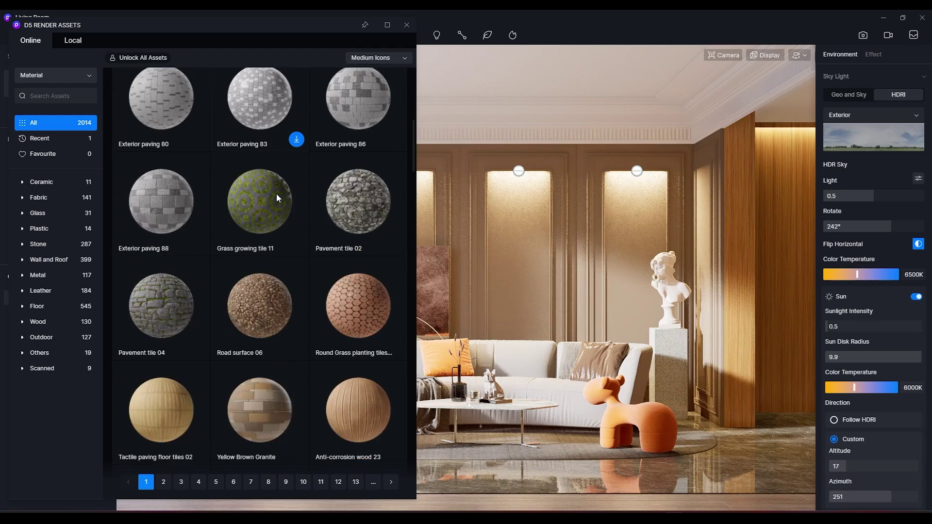
pyautogui.scroll(10, 275, 193)
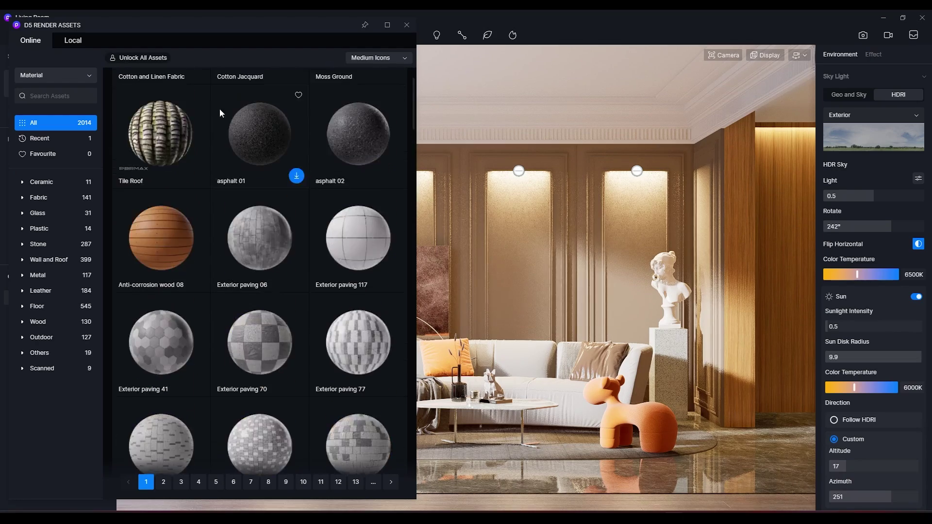
pyautogui.click(407, 25)
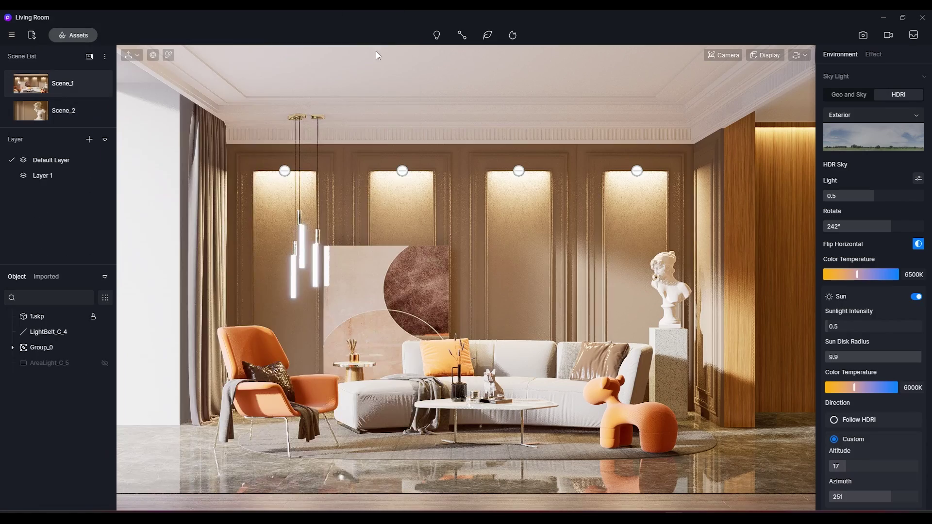
pyautogui.click(87, 36)
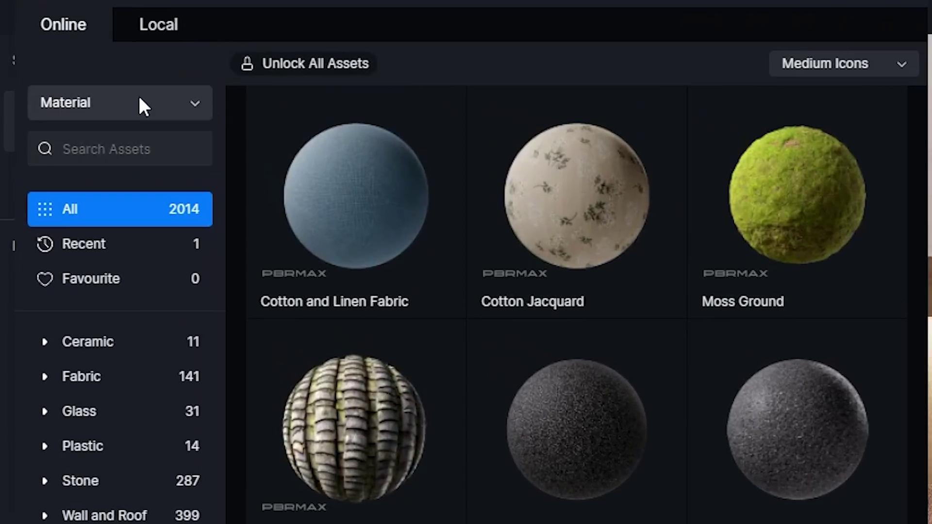
pyautogui.click(143, 105)
pyautogui.click(117, 137)
pyautogui.click(150, 106)
pyautogui.click(141, 170)
pyautogui.click(144, 110)
pyautogui.click(139, 208)
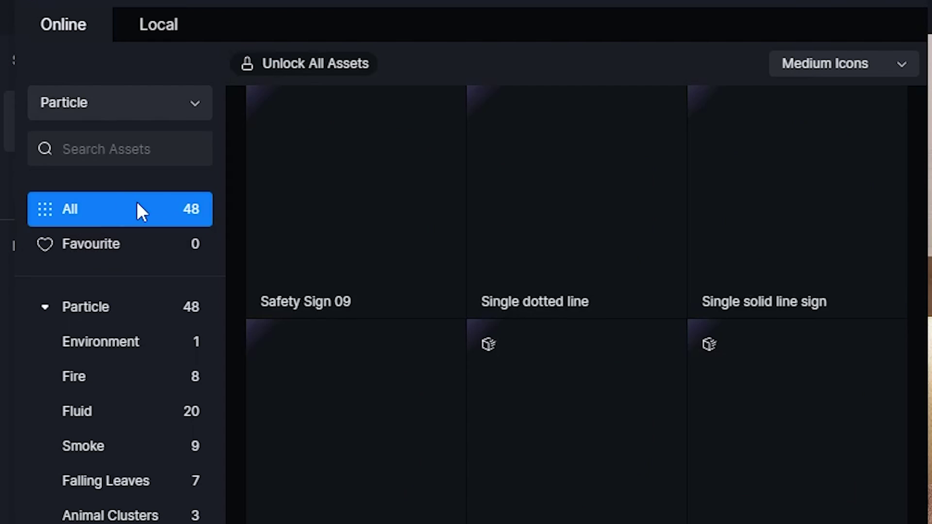
pyautogui.click(150, 106)
pyautogui.click(117, 136)
# Look through the Nature, Character, Animal and Lamps model categories, then filter to Furniture chairs.
pyautogui.click(39, 340)
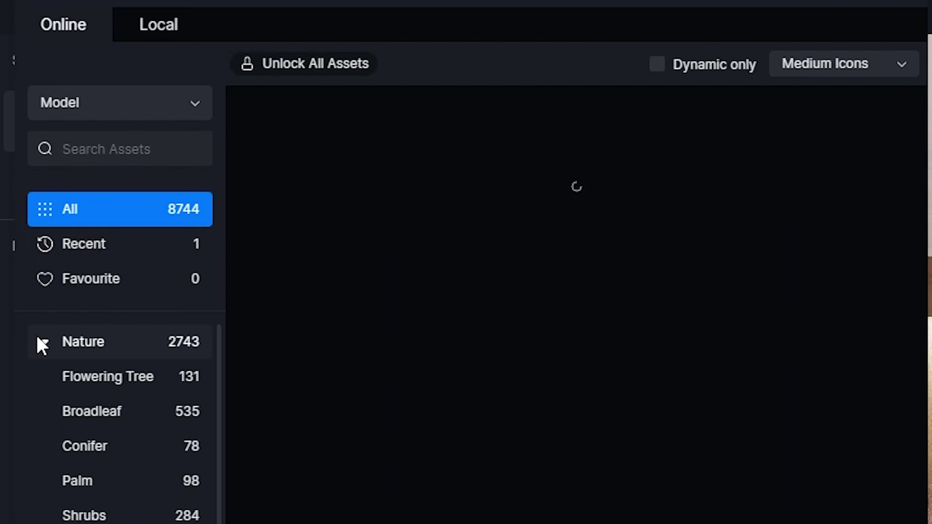
pyautogui.click(40, 342)
pyautogui.click(47, 377)
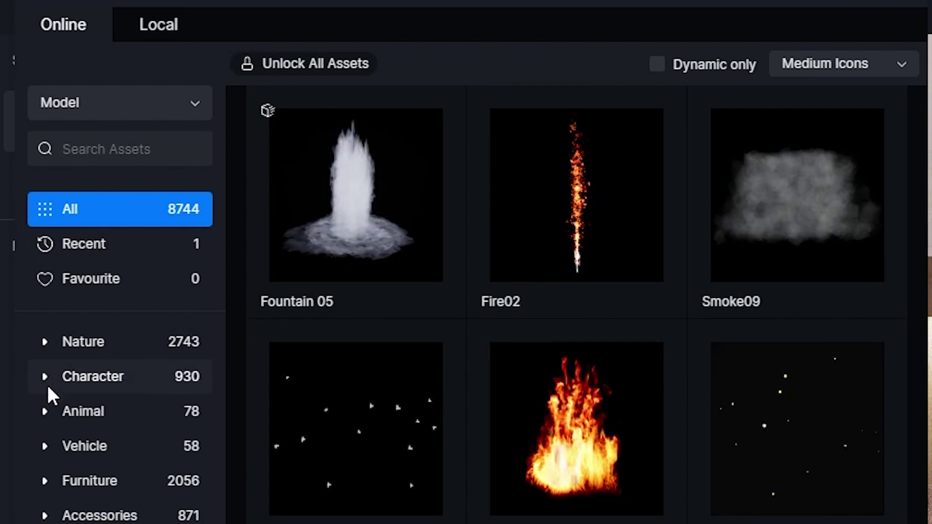
pyautogui.click(48, 418)
pyautogui.click(47, 418)
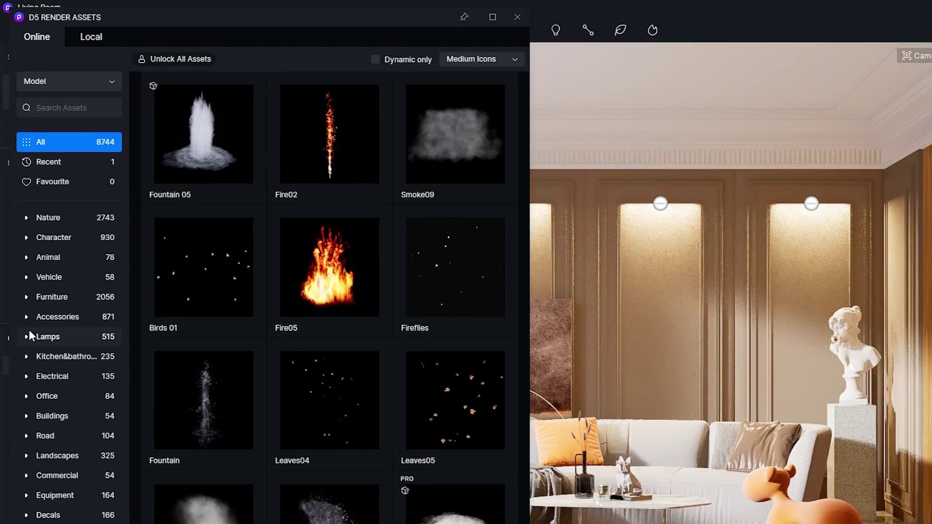
pyautogui.click(23, 275)
pyautogui.click(22, 273)
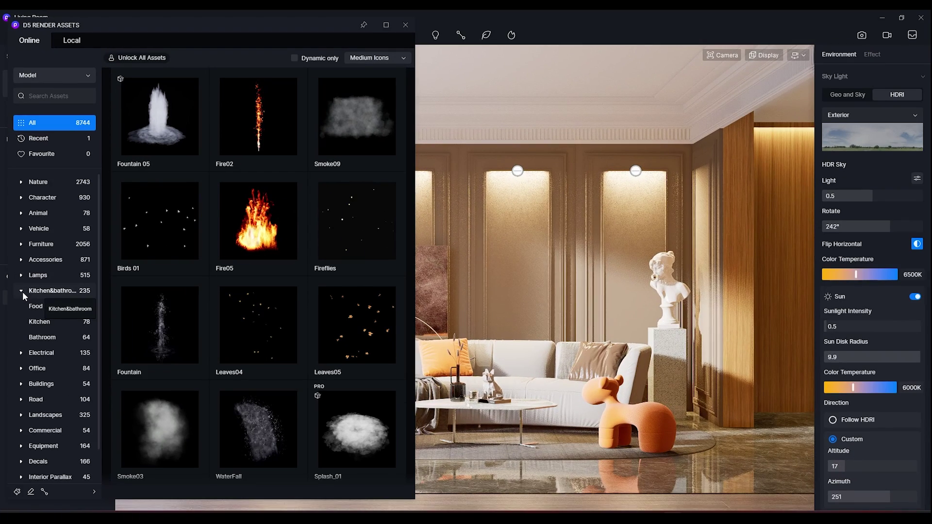
pyautogui.click(53, 183)
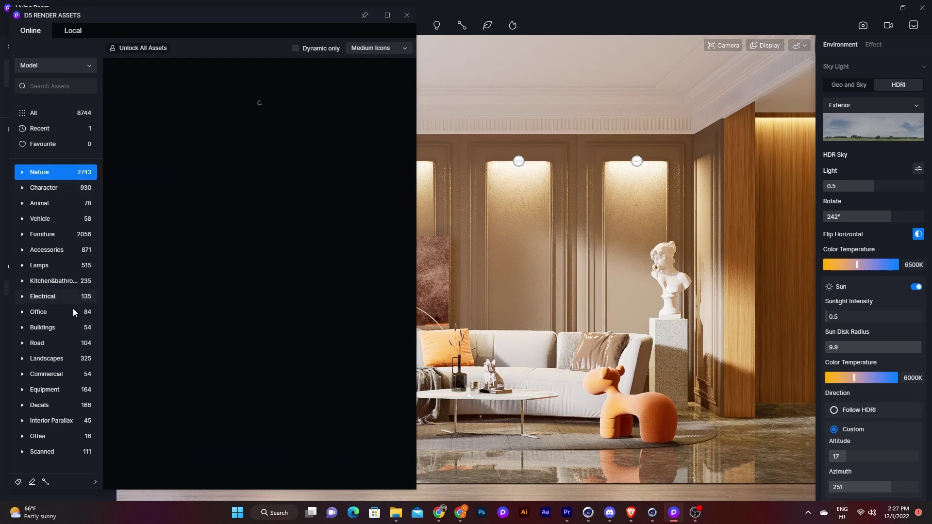
pyautogui.click(43, 189)
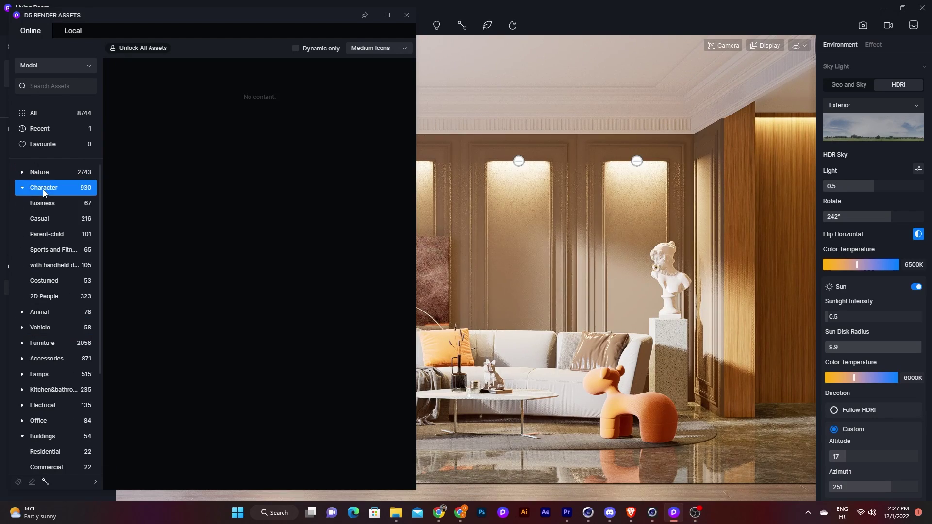
pyautogui.click(58, 345)
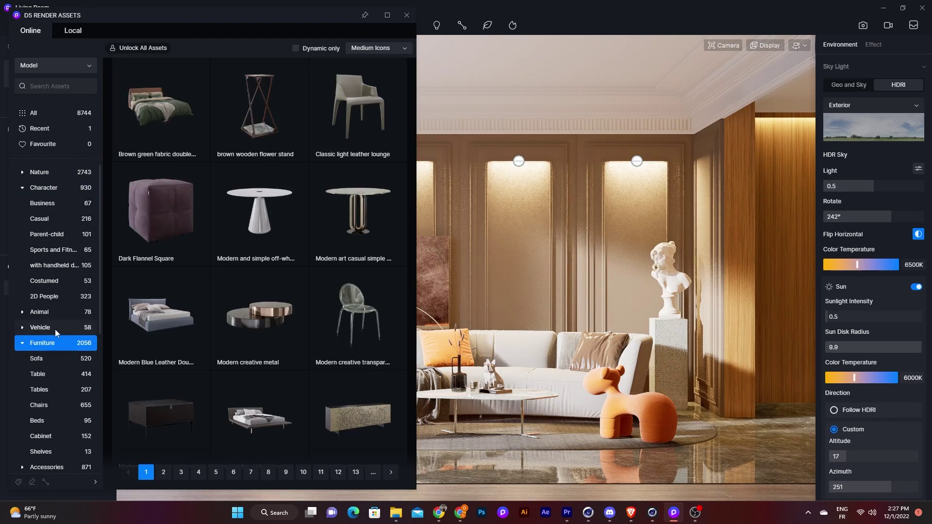
pyautogui.click(54, 330)
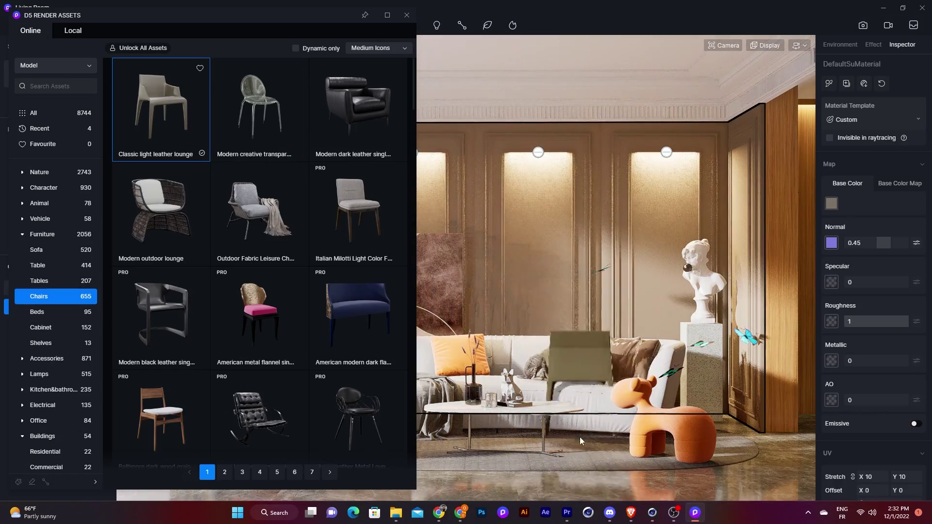
# Place the Classic light leather lounge chair by the sofa, turn it, and rotate the cat.
pyautogui.click(624, 469)
pyautogui.moveTo(624, 469); pyautogui.dragTo(670, 485)
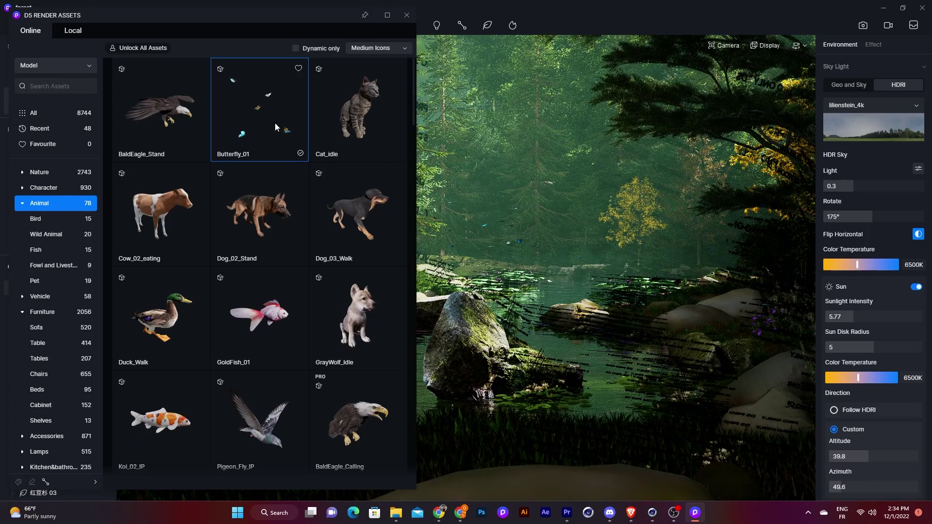
pyautogui.click(578, 298)
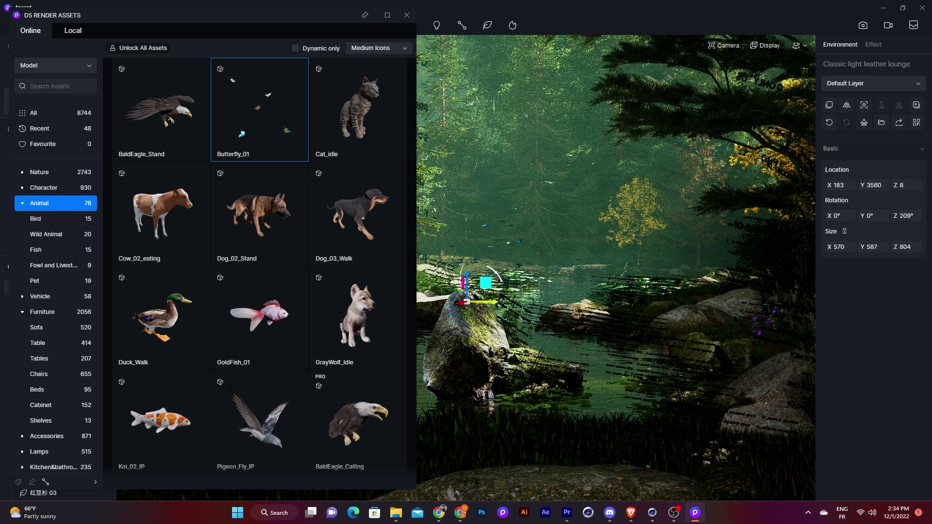
pyautogui.click(444, 263)
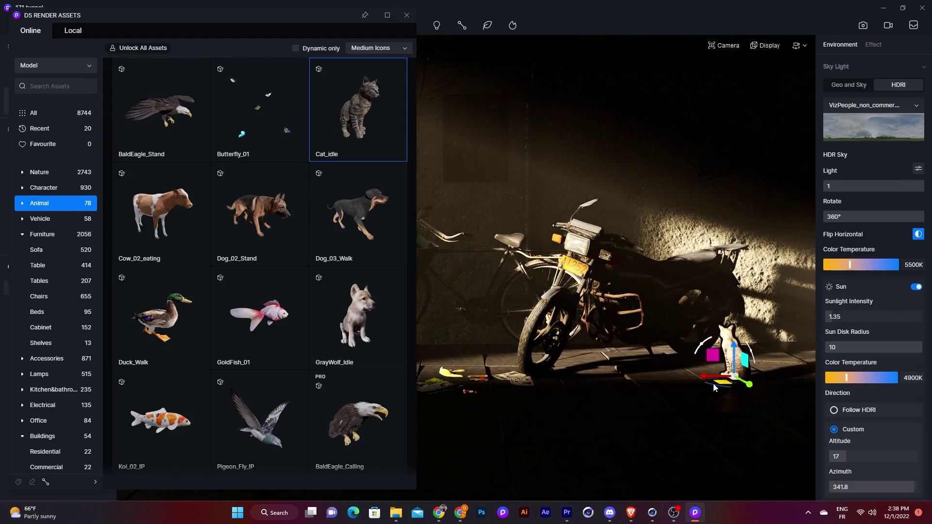
pyautogui.moveTo(713, 386); pyautogui.dragTo(775, 380)
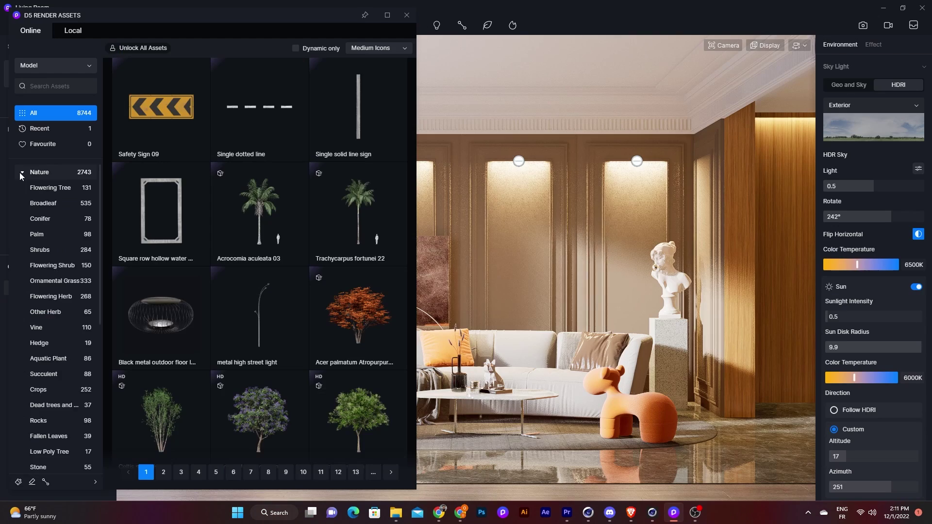
# Expand and collapse the Nature, Character, Animal and Lamps model categories.
pyautogui.click(22, 172)
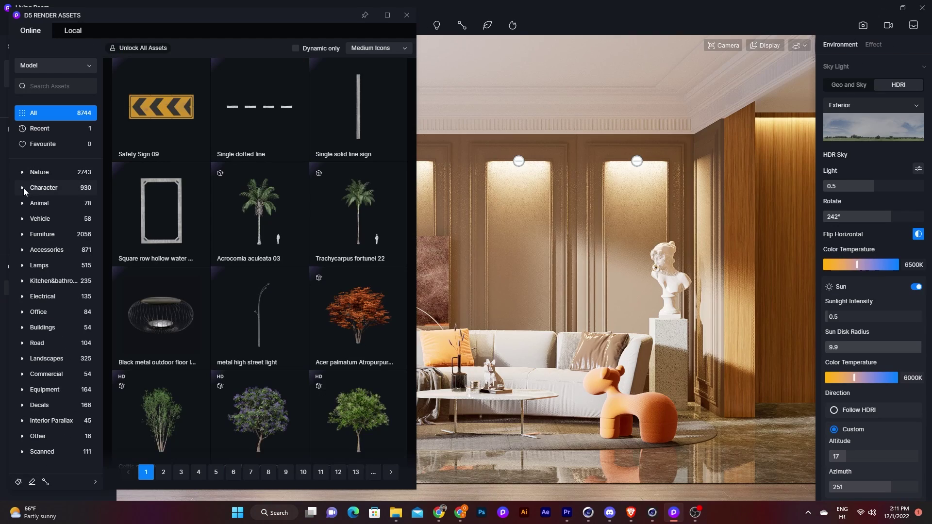
pyautogui.click(23, 188)
pyautogui.click(22, 188)
pyautogui.click(25, 206)
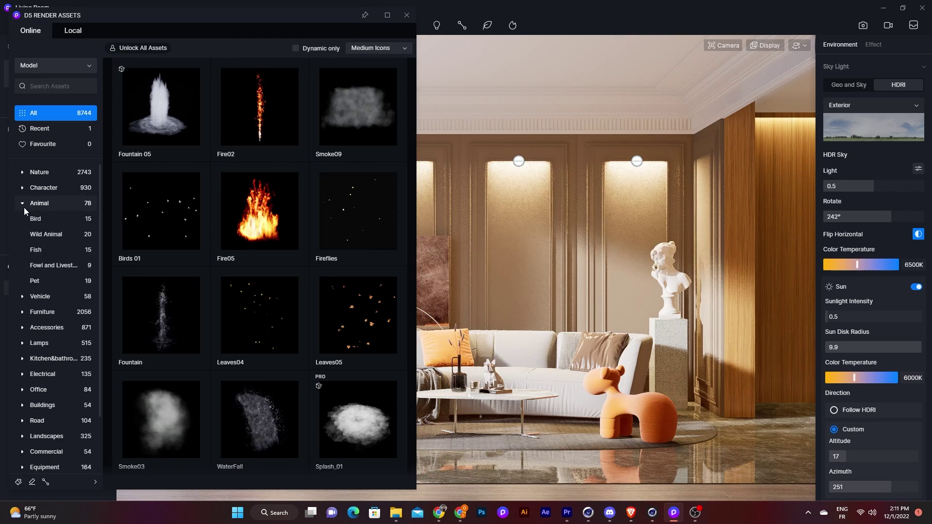
pyautogui.click(24, 206)
pyautogui.click(24, 263)
pyautogui.click(25, 263)
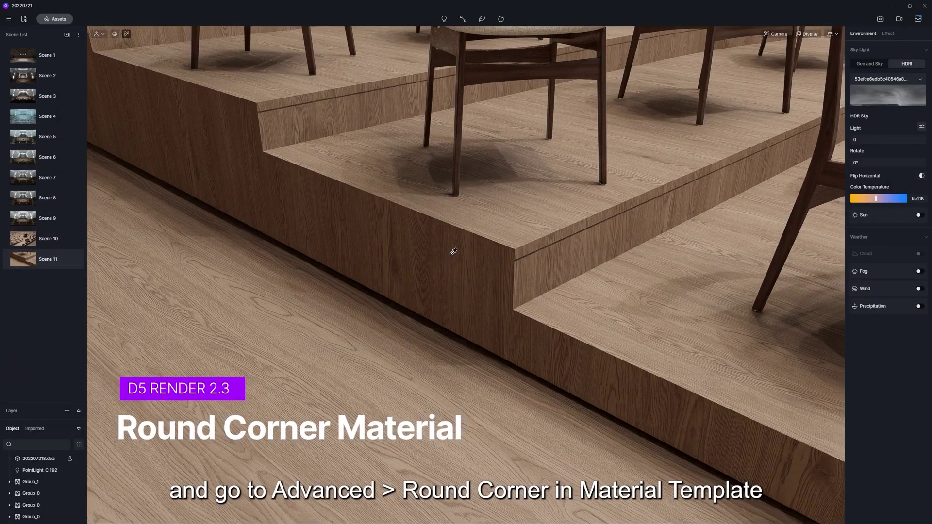
# Select the wooden stair to show its material settings in the Inspector.
pyautogui.click(453, 252)
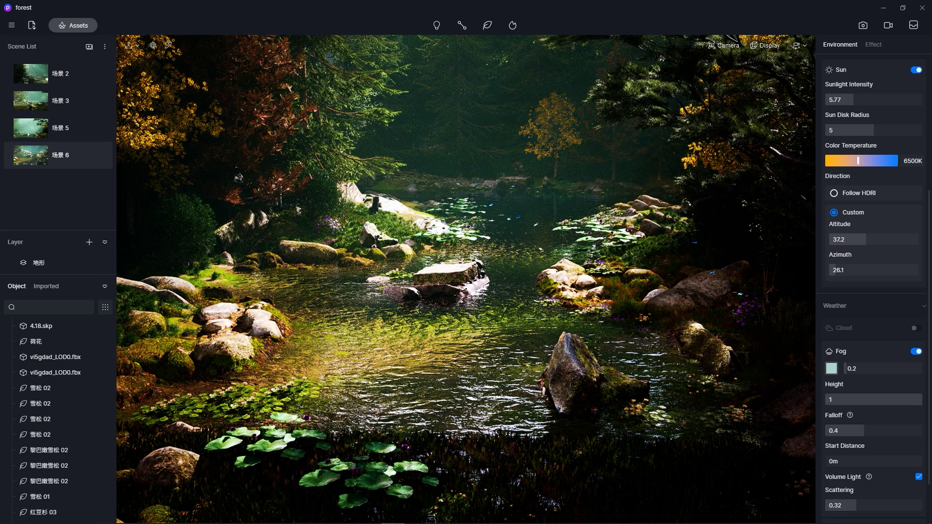
# Scroll down the environment settings of forest scene 场景 6.
pyautogui.scroll(-2, 874, 282)
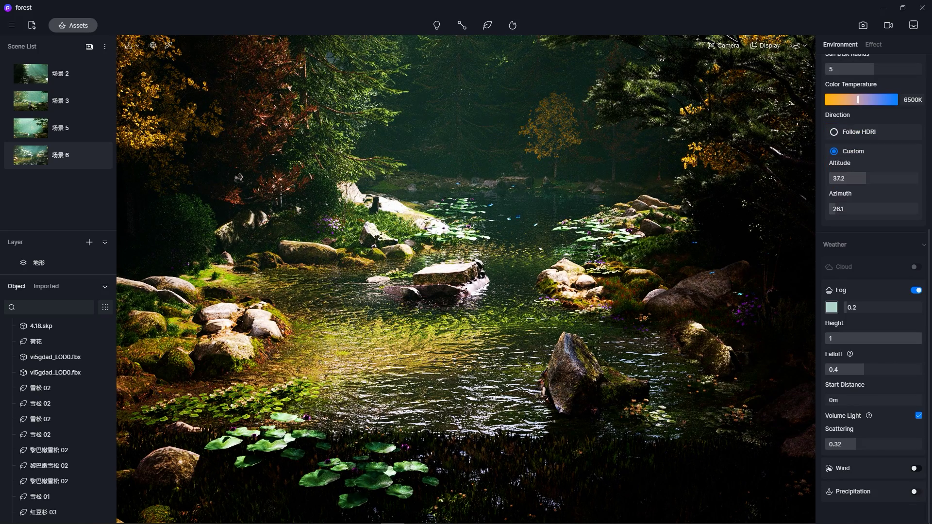
# Switch to forest scene 场景 2 and try the Midday, Partly Cloudy, then Light Cloud sky HDRIs.
pyautogui.click(60, 73)
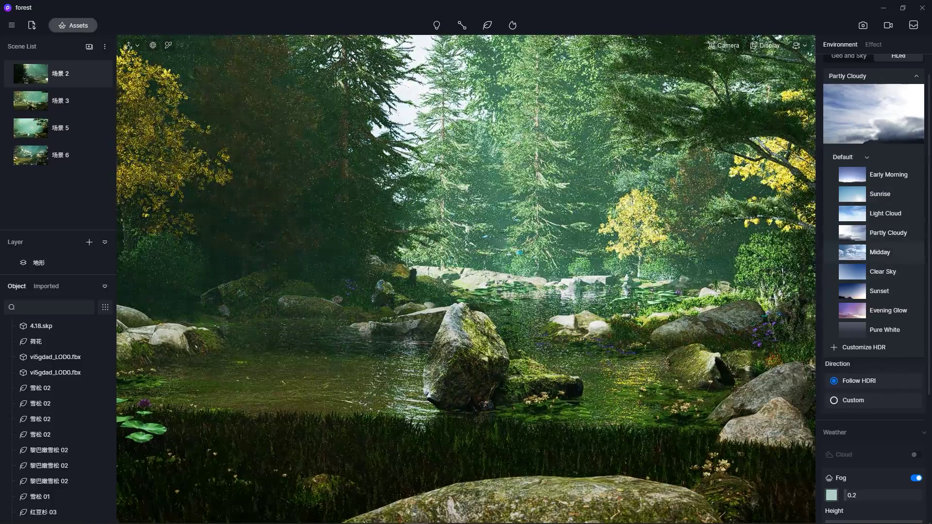
pyautogui.click(879, 252)
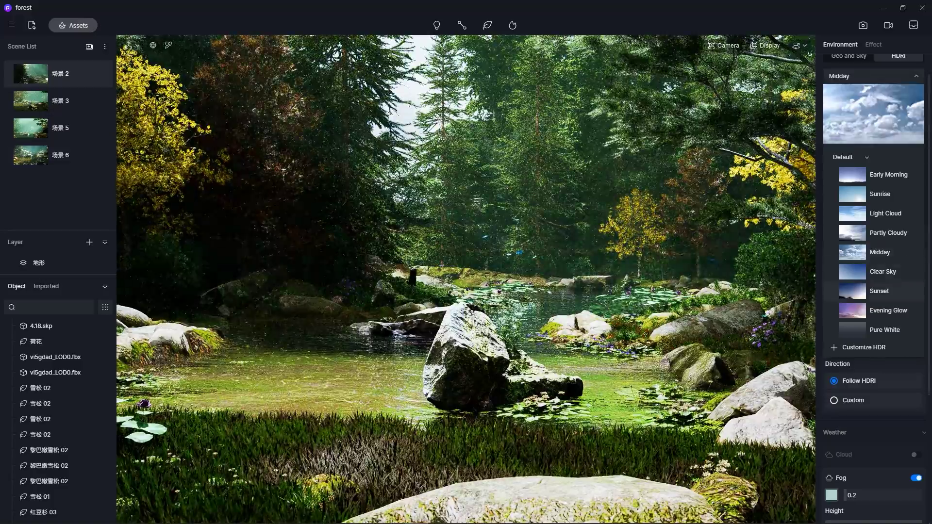
pyautogui.click(880, 233)
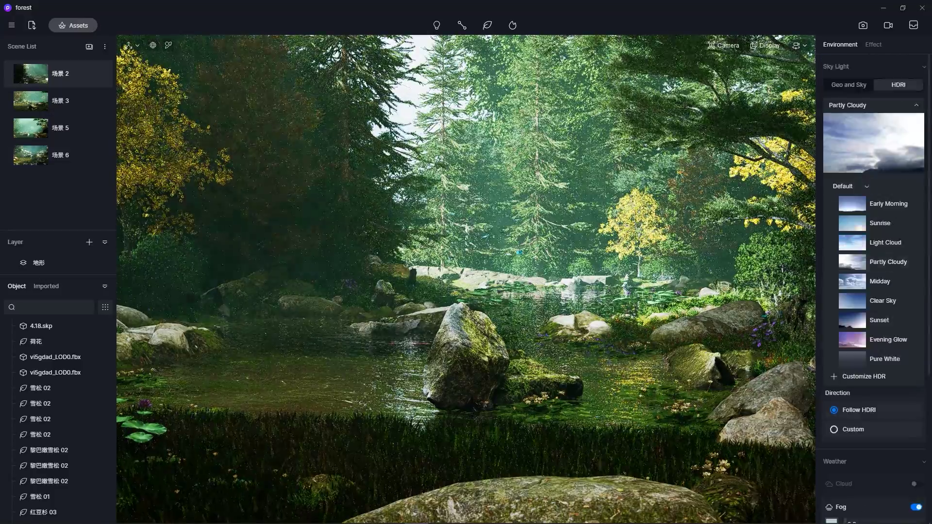
pyautogui.scroll(-2, 873, 292)
pyautogui.scroll(-2, 874, 194)
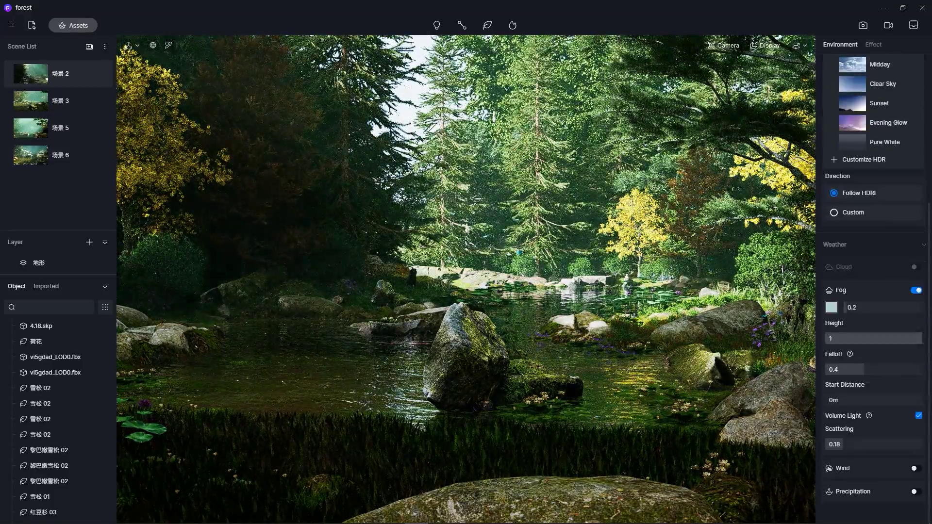
pyautogui.scroll(5, 874, 194)
pyautogui.click(886, 242)
# Move the sun to evening for a dusk light.
pyautogui.scroll(-8, 873, 291)
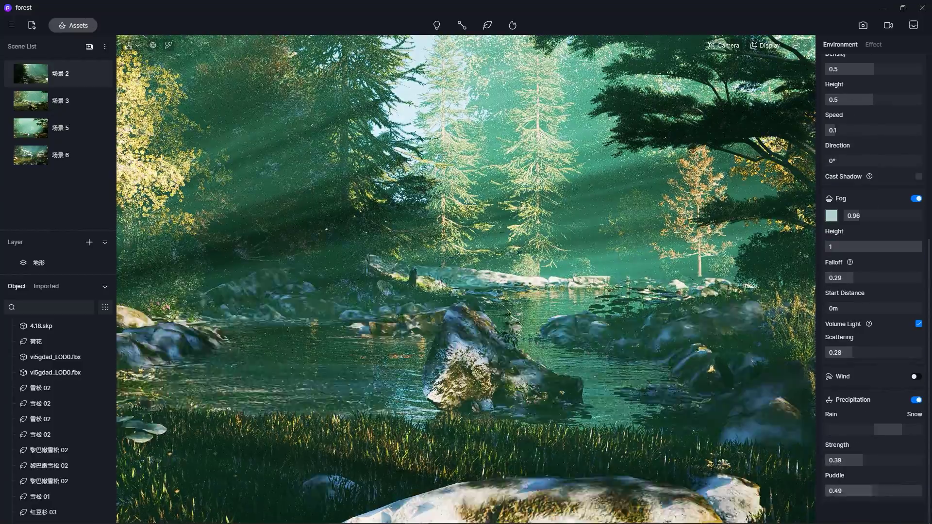
pyautogui.scroll(6, 869, 292)
pyautogui.moveTo(847, 84); pyautogui.dragTo(831, 104)
pyautogui.scroll(-5, 874, 291)
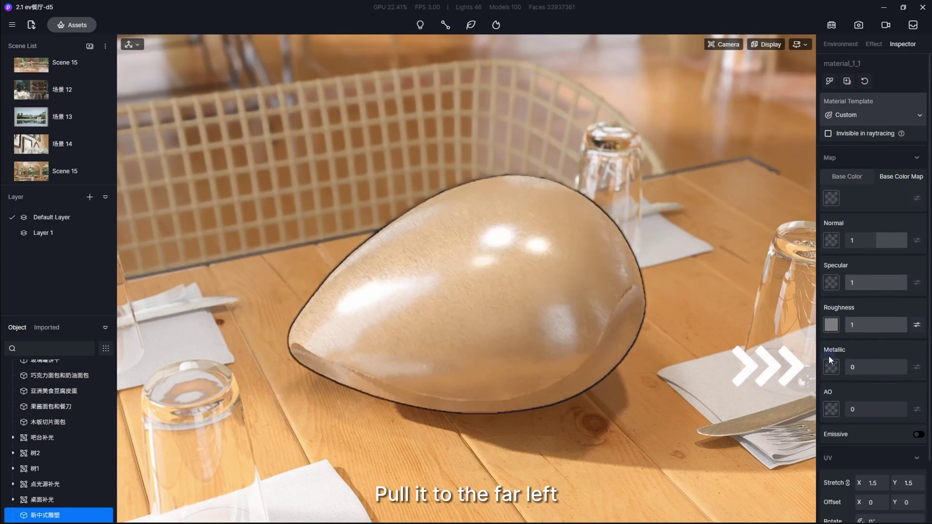
# Drag the egg material's Metallic slider to 1.
pyautogui.moveTo(855, 367)
pyautogui.mouseDown()
pyautogui.moveTo(905, 367)
pyautogui.moveTo(849, 367)
pyautogui.mouseUp()
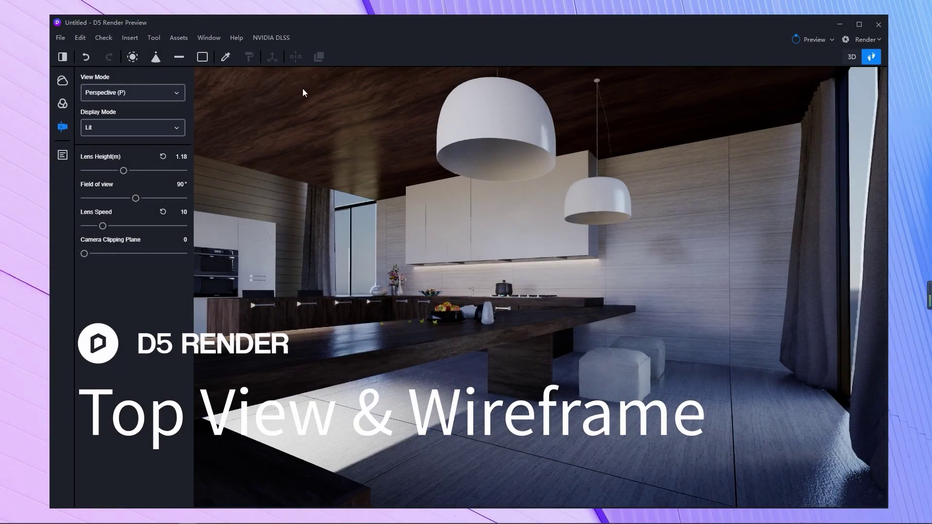
# Select the big pendant spotlight and switch the viewport to Top view in Wireframe display.
pyautogui.click(495, 131)
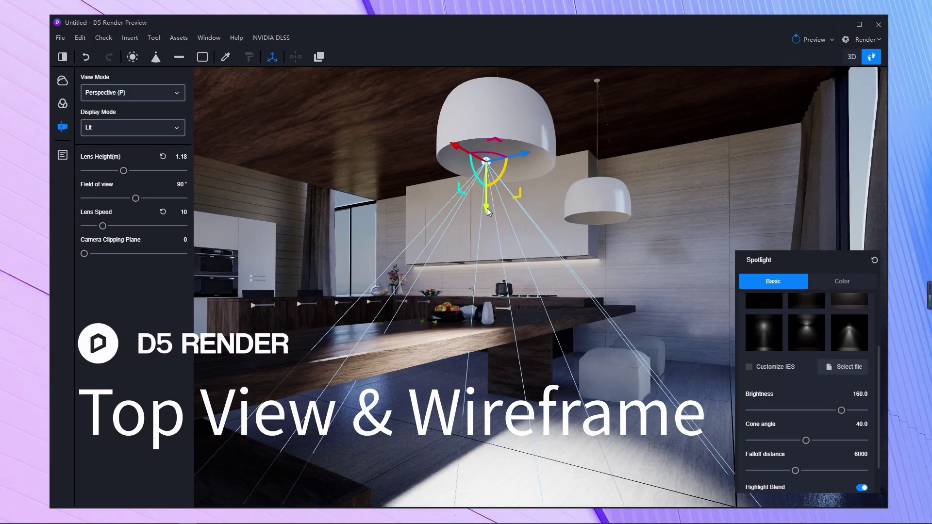
pyautogui.click(176, 92)
pyautogui.click(125, 137)
pyautogui.click(176, 127)
pyautogui.click(177, 143)
pyautogui.scroll(5, 399, 293)
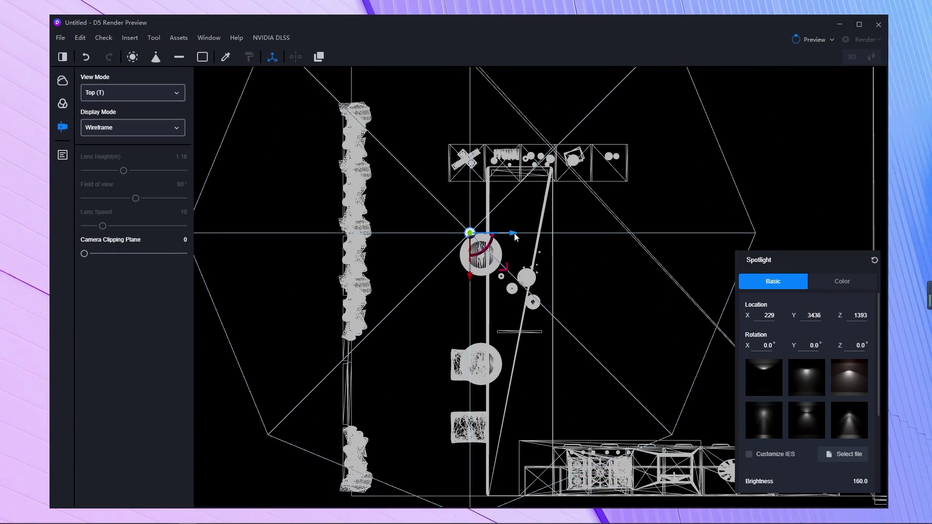
# Copy the spotlight onto the second lamp, select both spotlights, and switch to scene SU_场景号4.
pyautogui.keyDown('shift'); pyautogui.moveTo(481, 314); pyautogui.dragTo(480, 404); pyautogui.keyUp('shift')
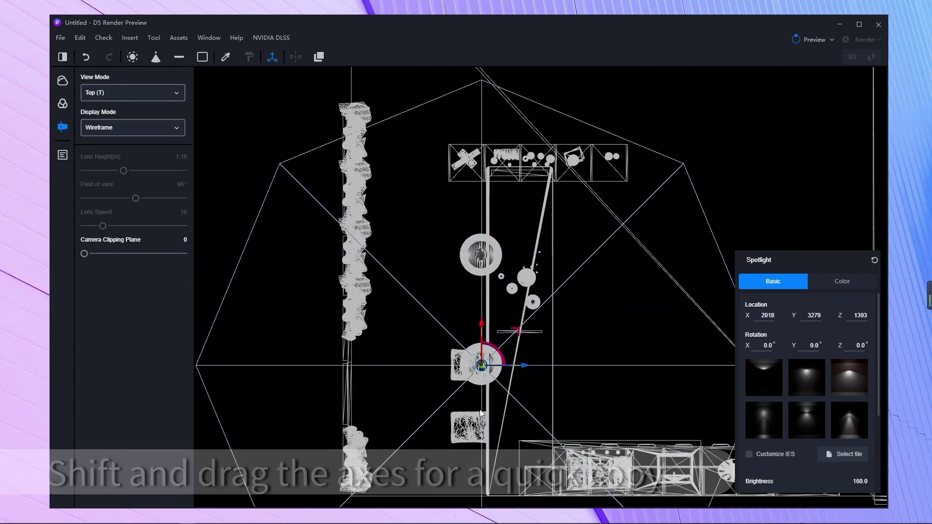
pyautogui.moveTo(399, 190); pyautogui.dragTo(559, 378)
pyautogui.scroll(-3, 558, 378)
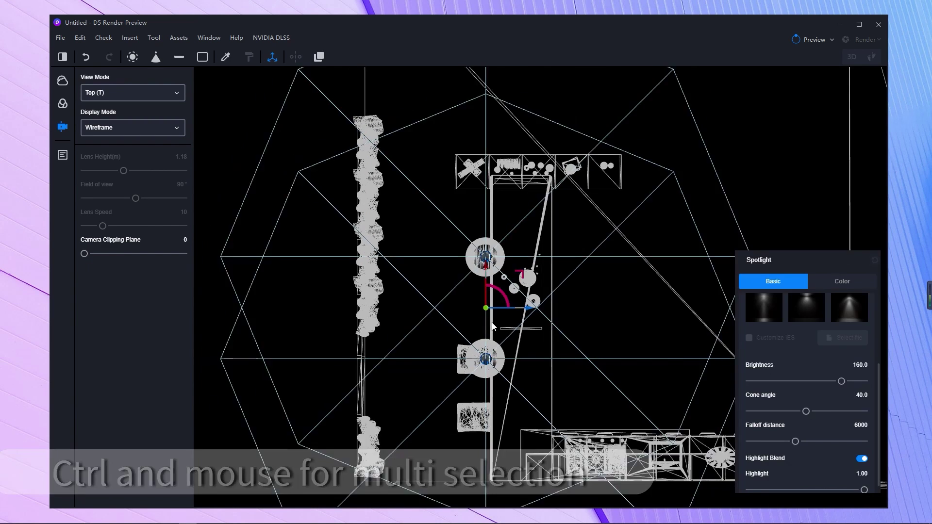
pyautogui.click(62, 154)
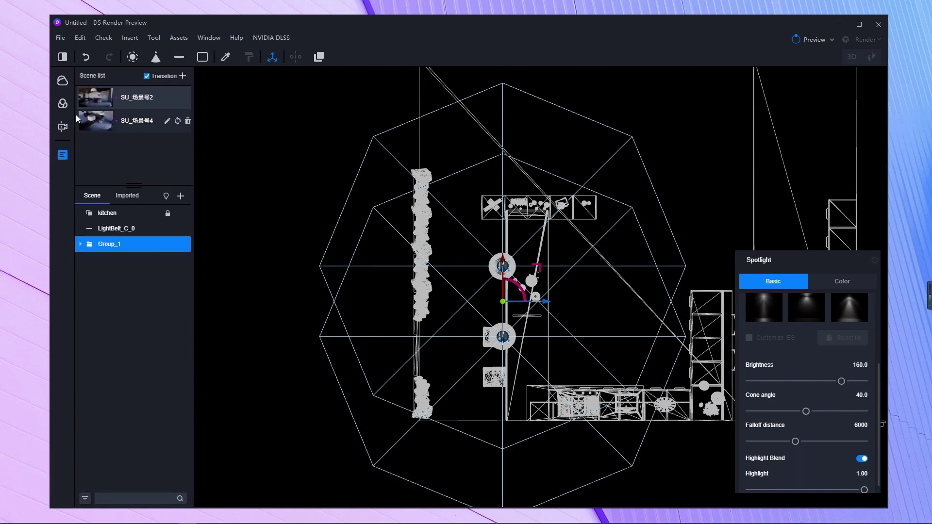
pyautogui.click(186, 120)
# Lower both spotlights' brightness to 112 and shorten their falloff distance.
pyautogui.scroll(-2, 806, 340)
pyautogui.moveTo(841, 410); pyautogui.dragTo(786, 441)
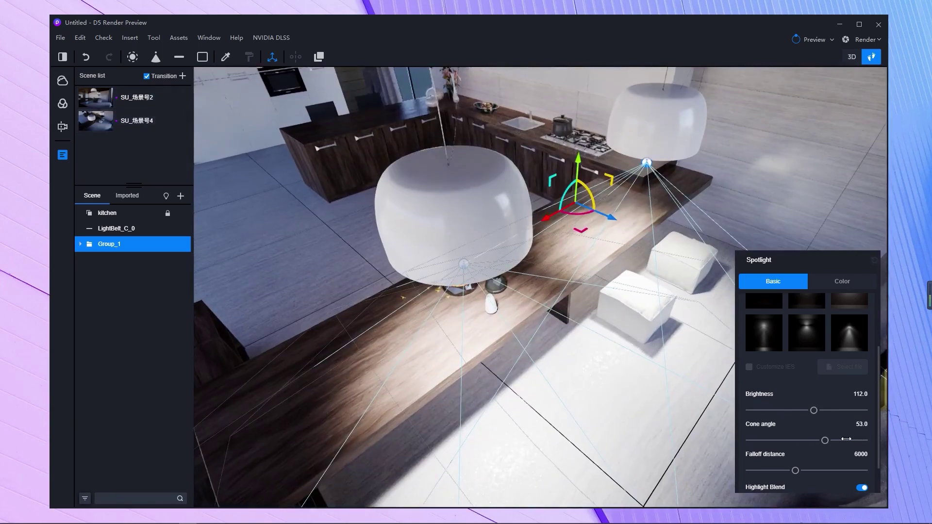
pyautogui.moveTo(796, 470); pyautogui.dragTo(766, 473)
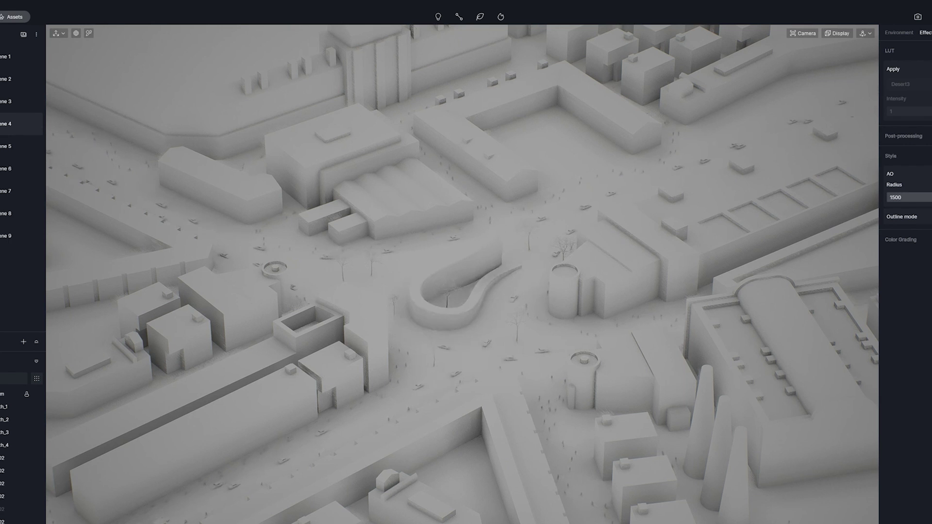
# Set the Radius of the AO style effect to 2000.
pyautogui.moveTo(907, 197); pyautogui.dragTo(923, 195)
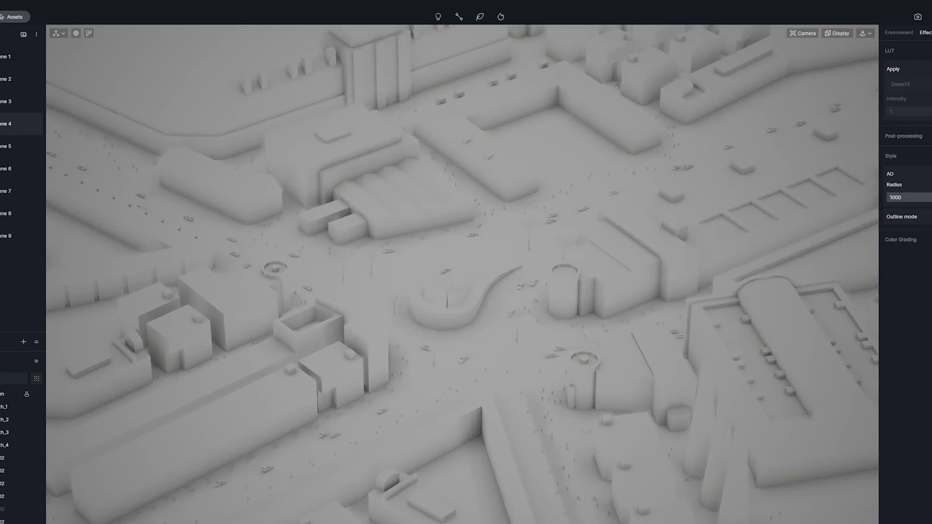
pyautogui.write('2000')
pyautogui.press('Return')
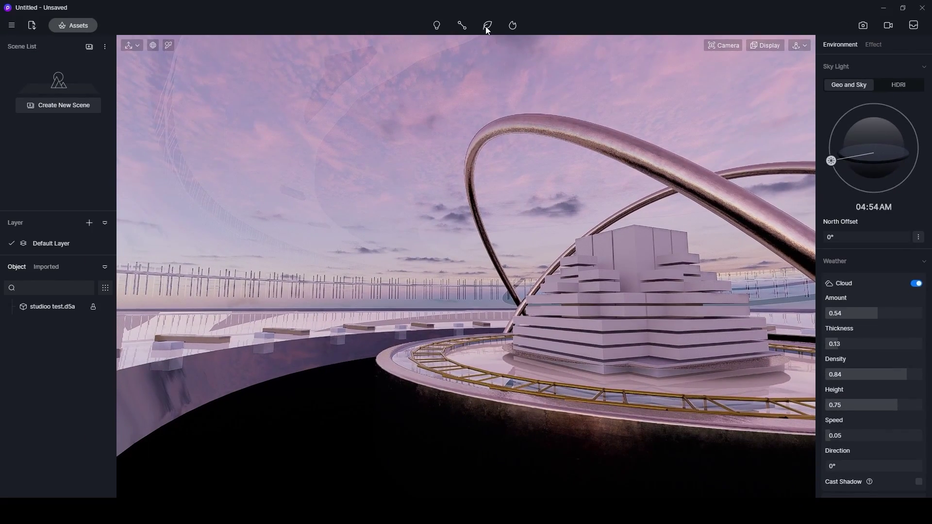
# Show the bottom image render settings bar using the camera icon in the top toolbar.
pyautogui.click(487, 27)
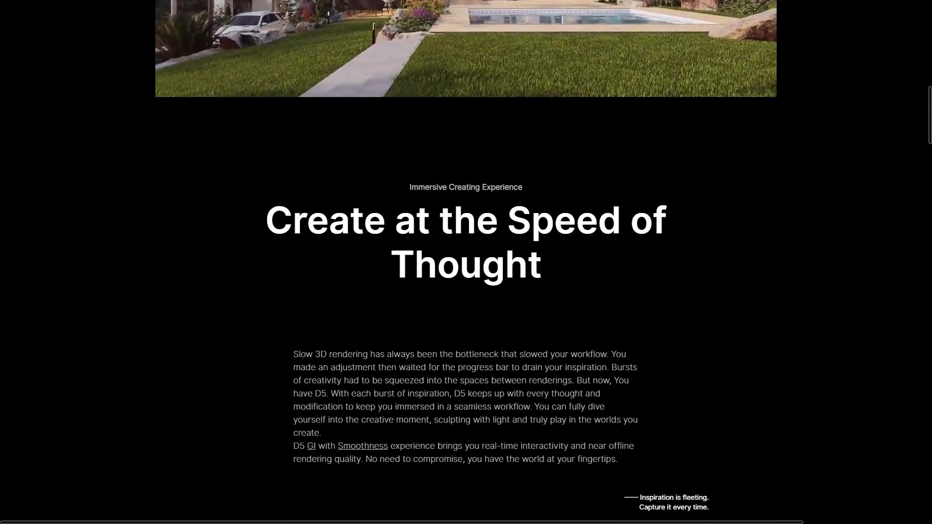
# Scroll the D5 Render homepage down to the Simple and Elegant section.
pyautogui.scroll(-6, 466, 262)
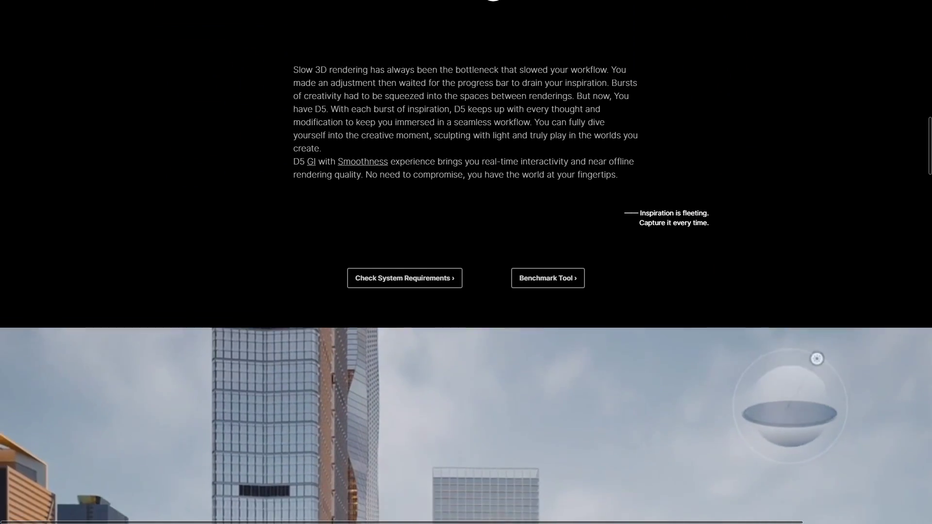